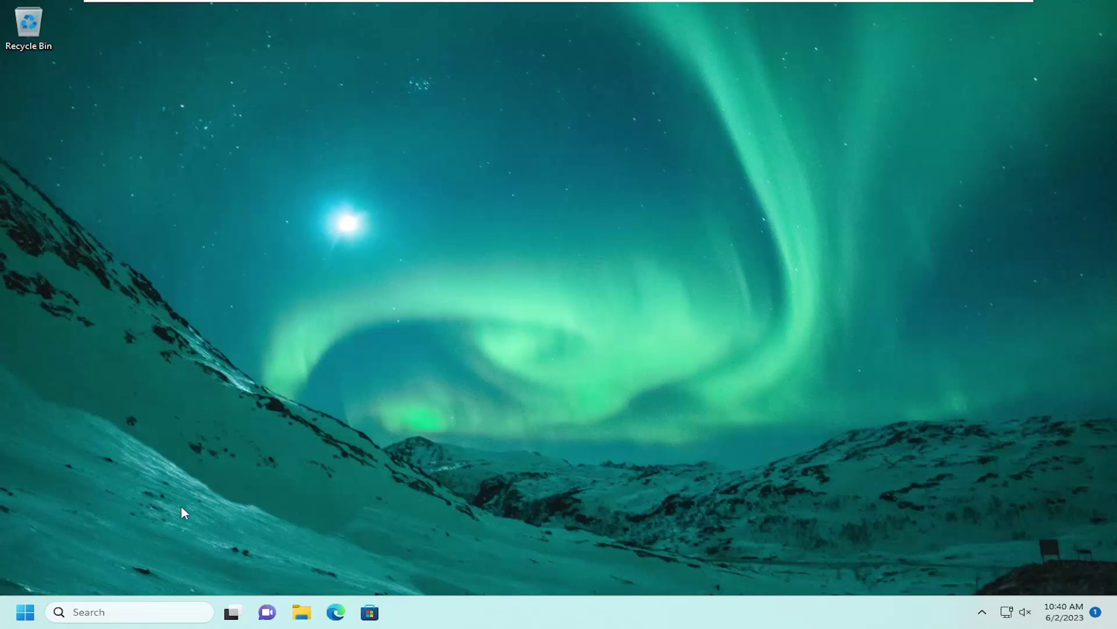
Search Windows for 'troubleshoot' and open the Troubleshoot settings page
{"action": "left_click", "coordinate": [84, 614]}
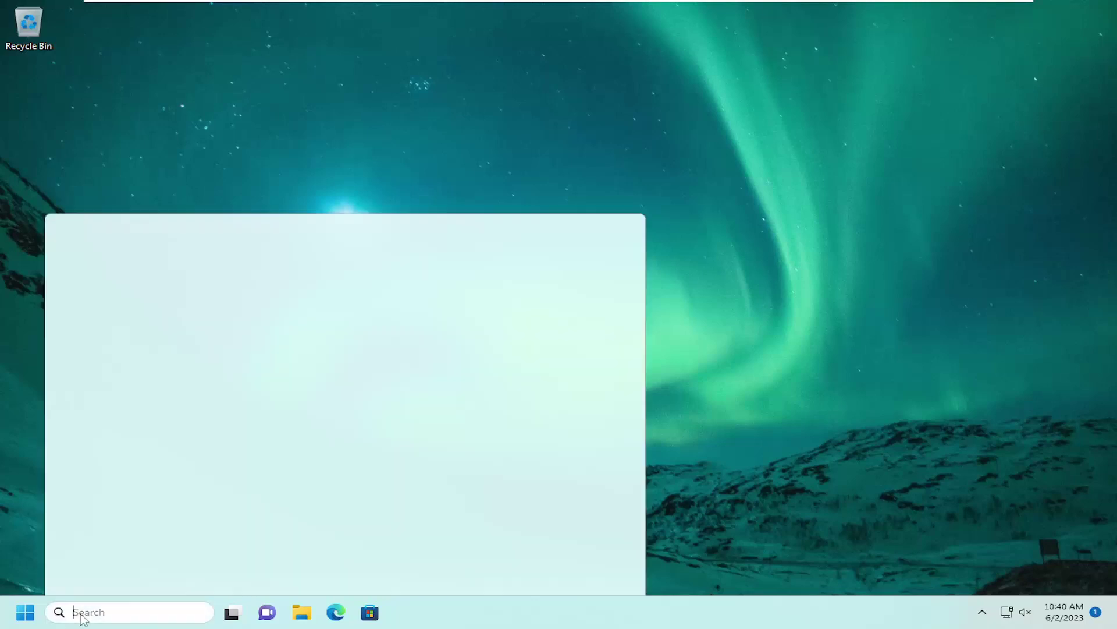
{"action": "type", "text": "tro"}
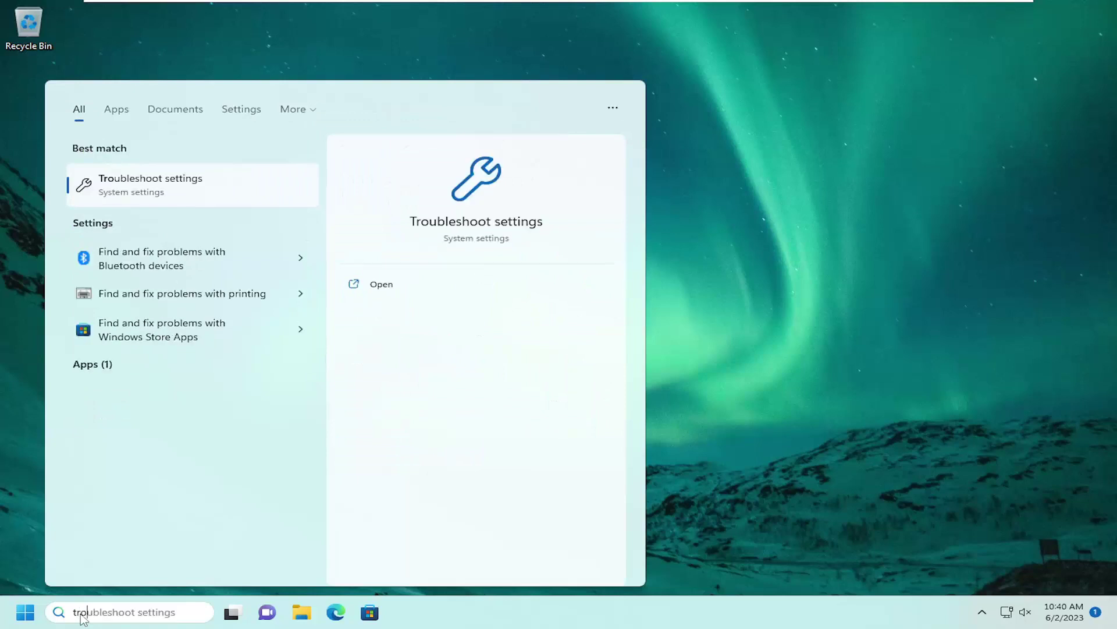
{"action": "key", "text": "BackSpace"}
{"action": "key", "text": "BackSpace"}
{"action": "key", "text": "BackSpace"}
{"action": "type", "text": "troubleshoot"}
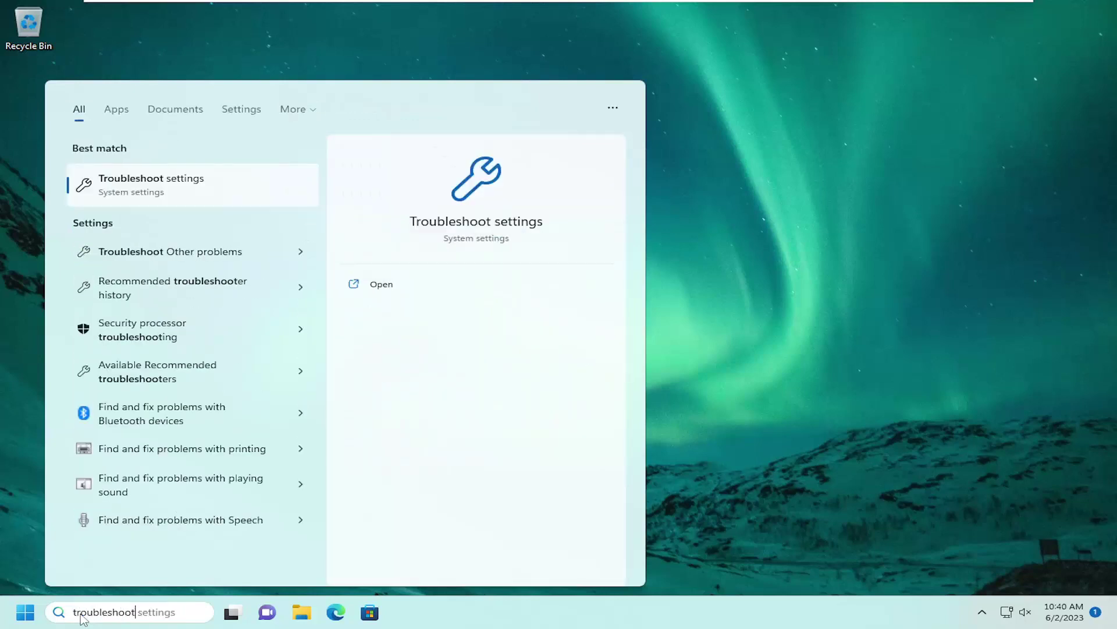
{"action": "left_click", "coordinate": [147, 183]}
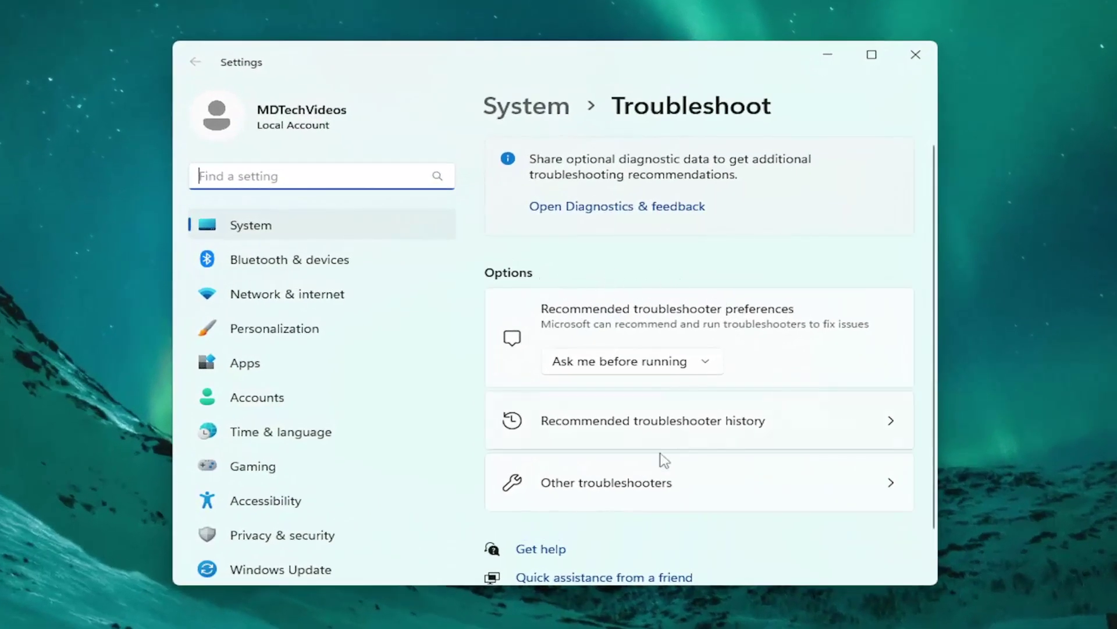
Launch the Printer troubleshooter from the Other troubleshooters list
{"action": "left_click", "coordinate": [608, 489]}
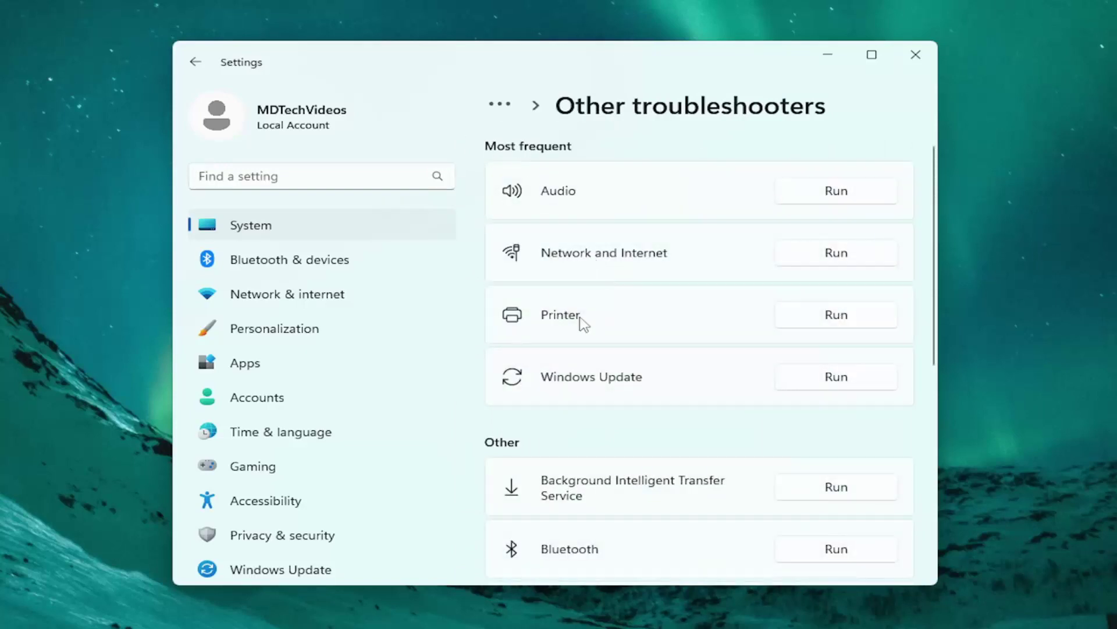
{"action": "left_click", "coordinate": [846, 321]}
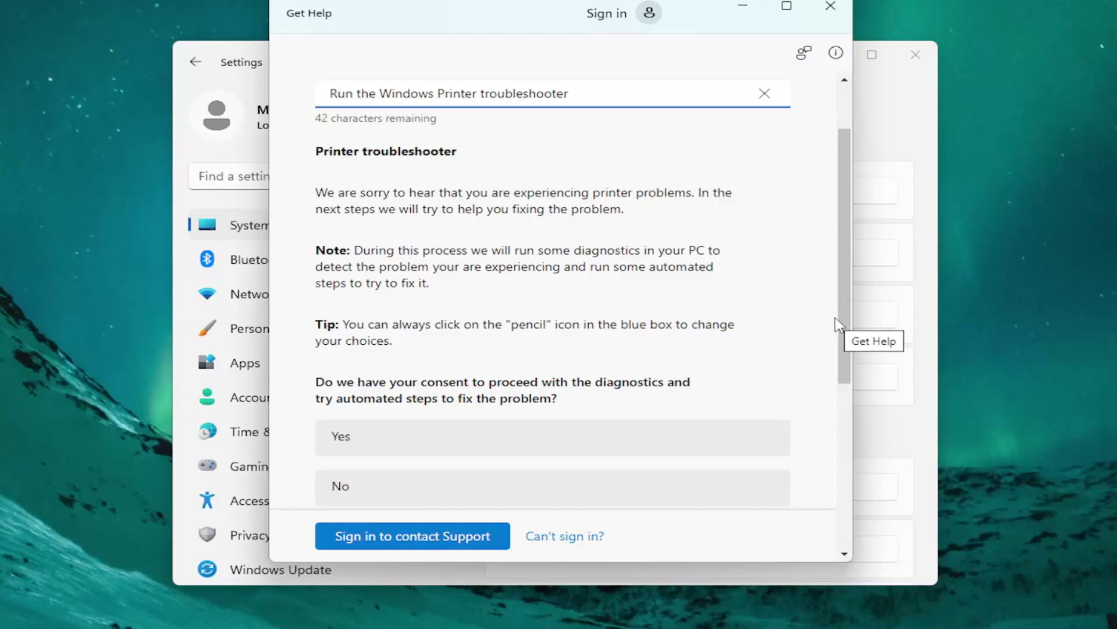
Run the Printer troubleshooter once, answering that the power cycle solved it, and dismiss that session
{"action": "left_click", "coordinate": [361, 447]}
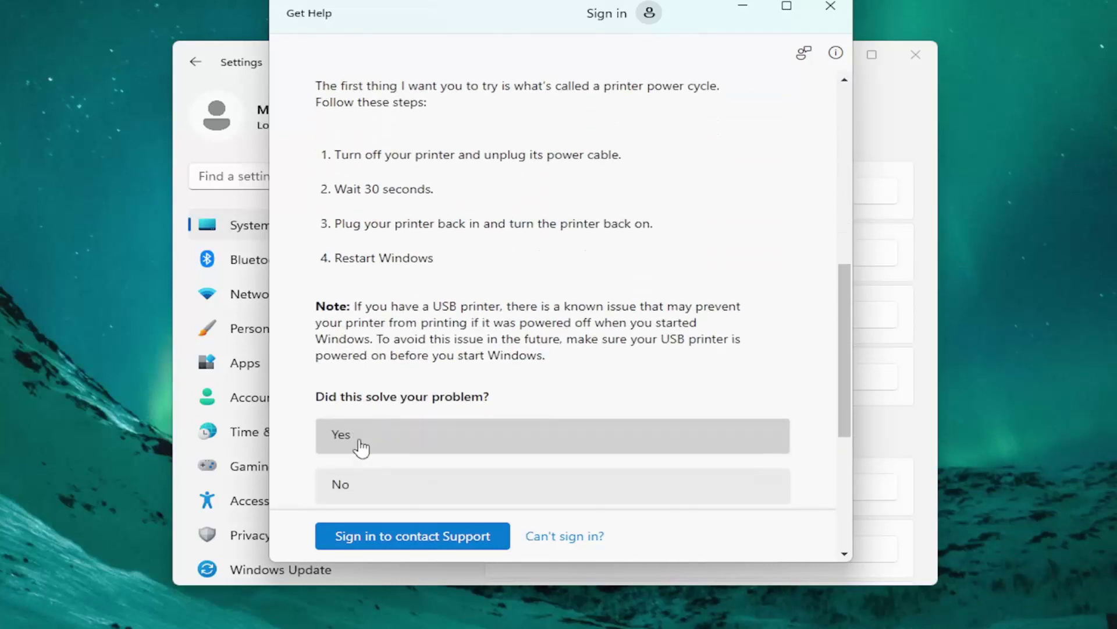
{"action": "left_click", "coordinate": [356, 446]}
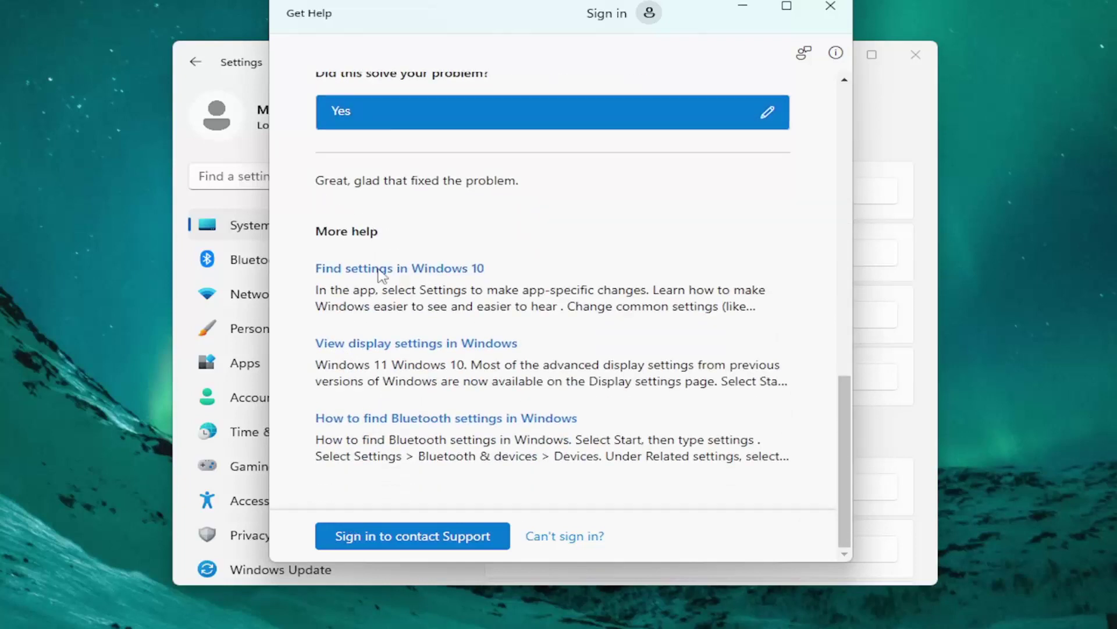
{"action": "left_click", "coordinate": [821, 16]}
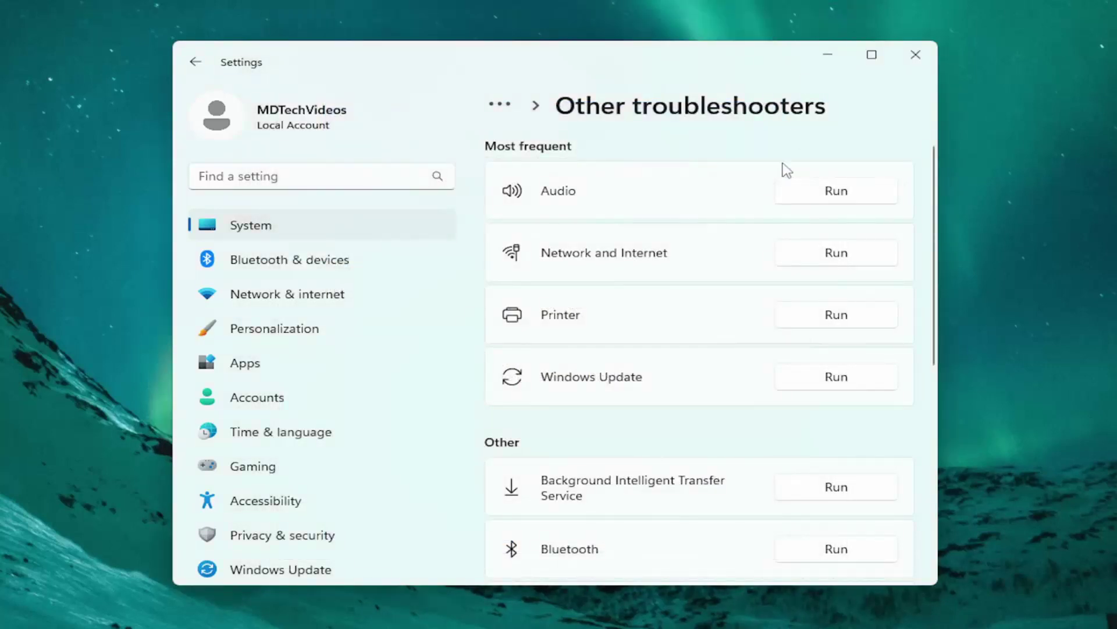
Rerun the Printer troubleshooter, report the power cycle didn't help, then close Get Help after diagnostics
{"action": "left_click", "coordinate": [838, 314]}
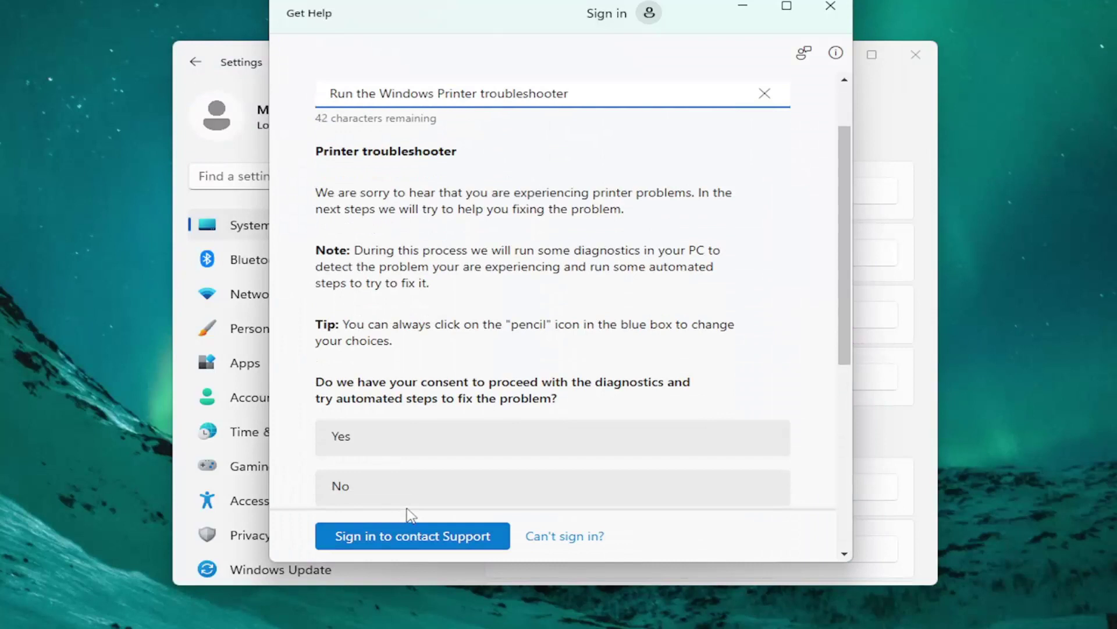
{"action": "left_click", "coordinate": [394, 453]}
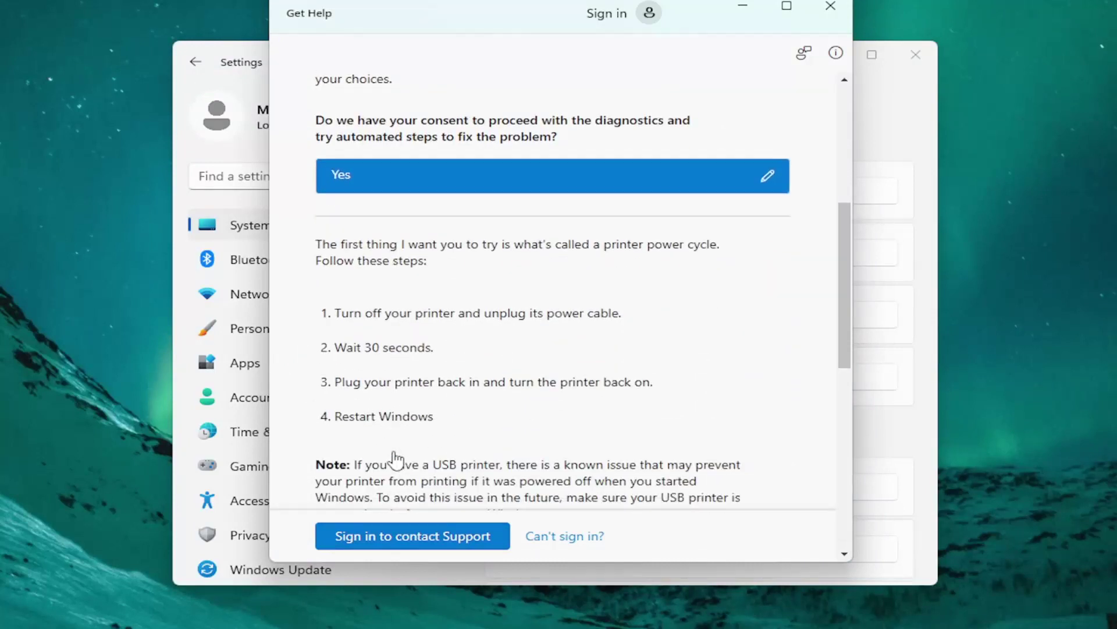
{"action": "left_click", "coordinate": [396, 482]}
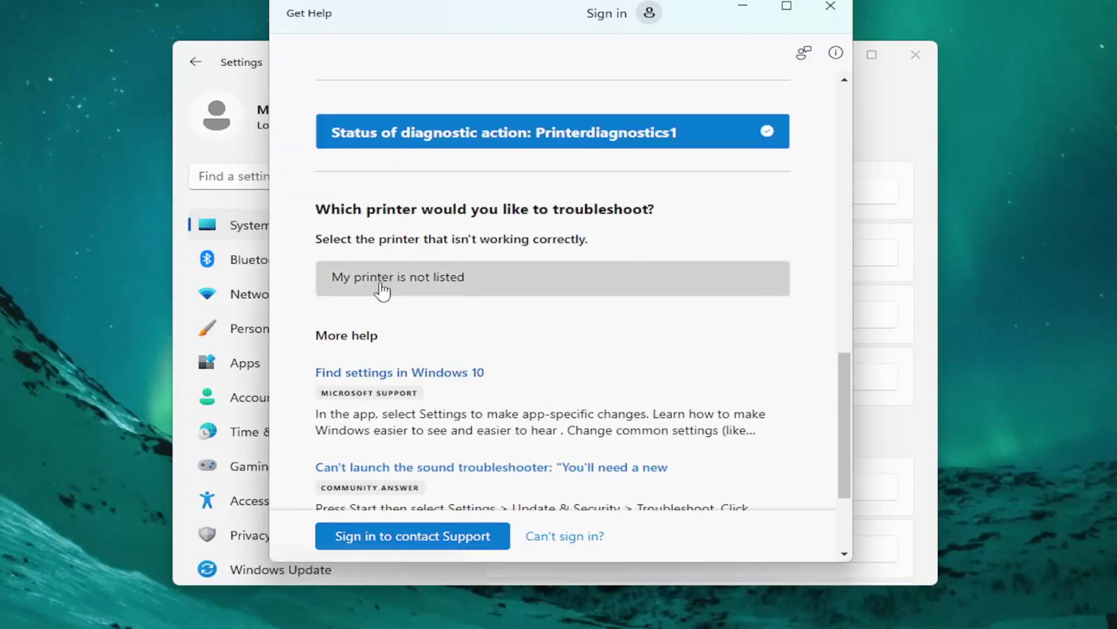
{"action": "scroll", "coordinate": [343, 302], "scroll_direction": "up", "scroll_amount": 1}
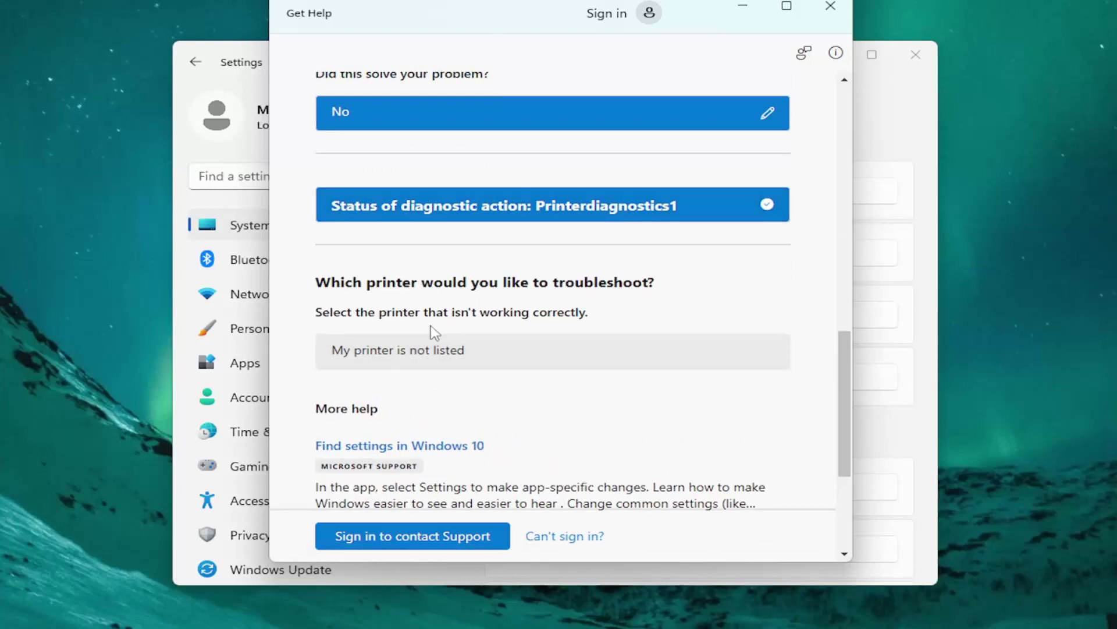
{"action": "scroll", "coordinate": [390, 366], "scroll_direction": "down", "scroll_amount": 3}
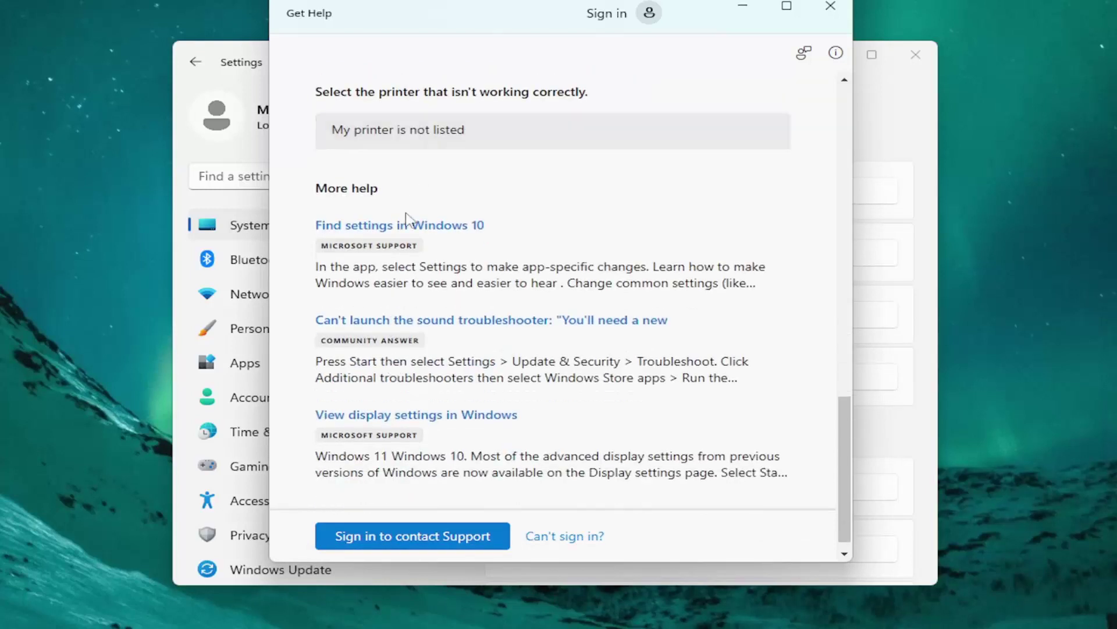
{"action": "scroll", "coordinate": [399, 222], "scroll_direction": "up", "scroll_amount": 1}
{"action": "left_click", "coordinate": [828, 8]}
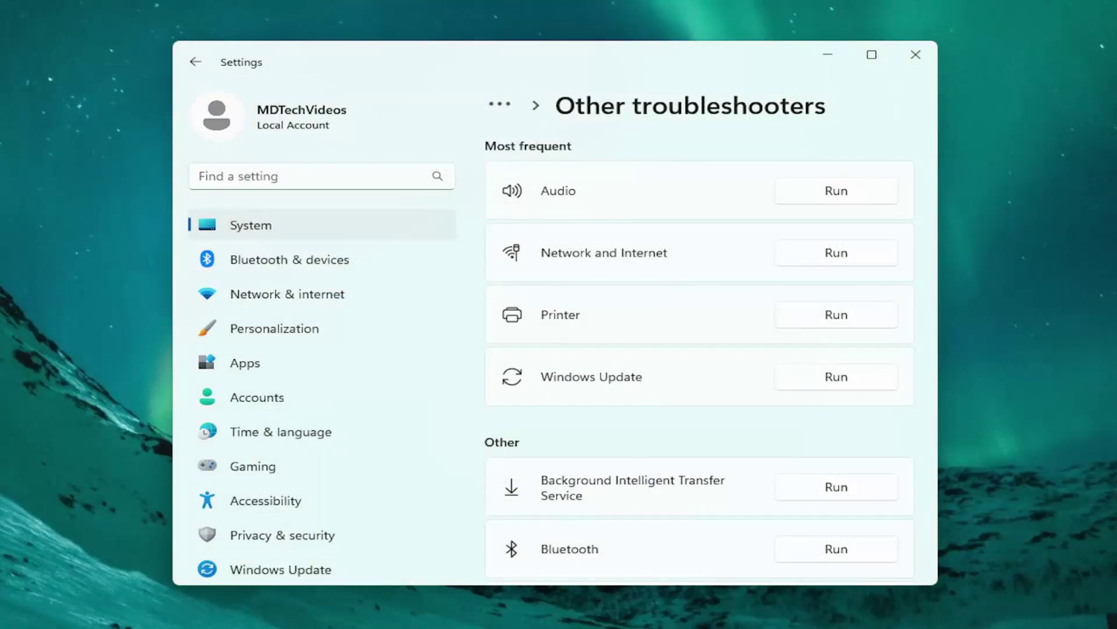
Close Settings and open the Services app by searching 'services'
{"action": "left_click", "coordinate": [916, 54]}
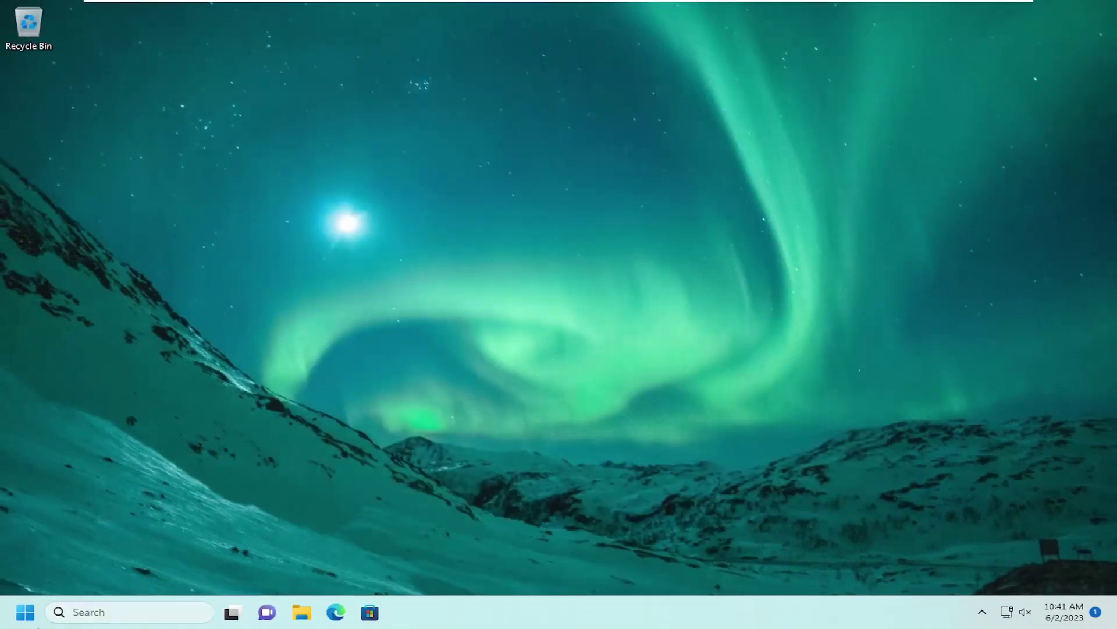
{"action": "left_click", "coordinate": [104, 609]}
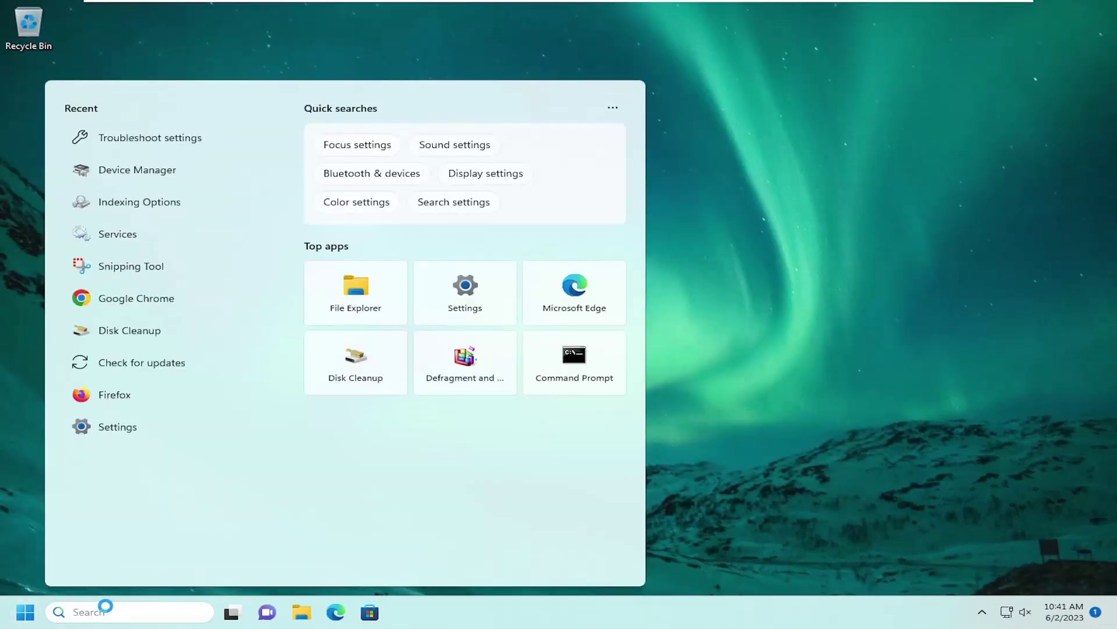
{"action": "type", "text": "services"}
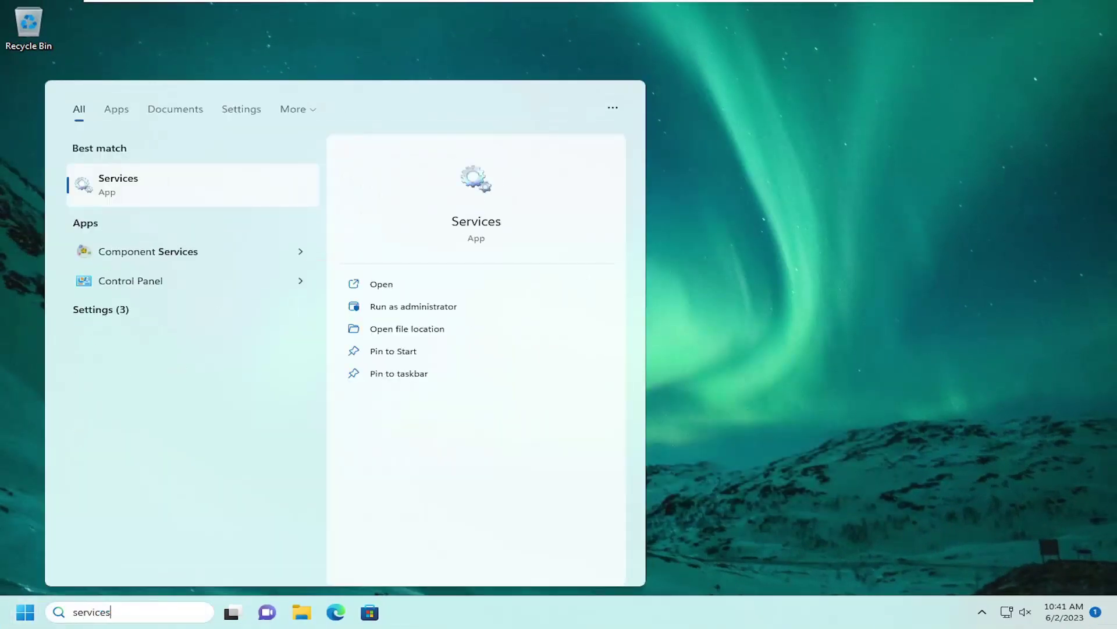
{"action": "left_click", "coordinate": [118, 184]}
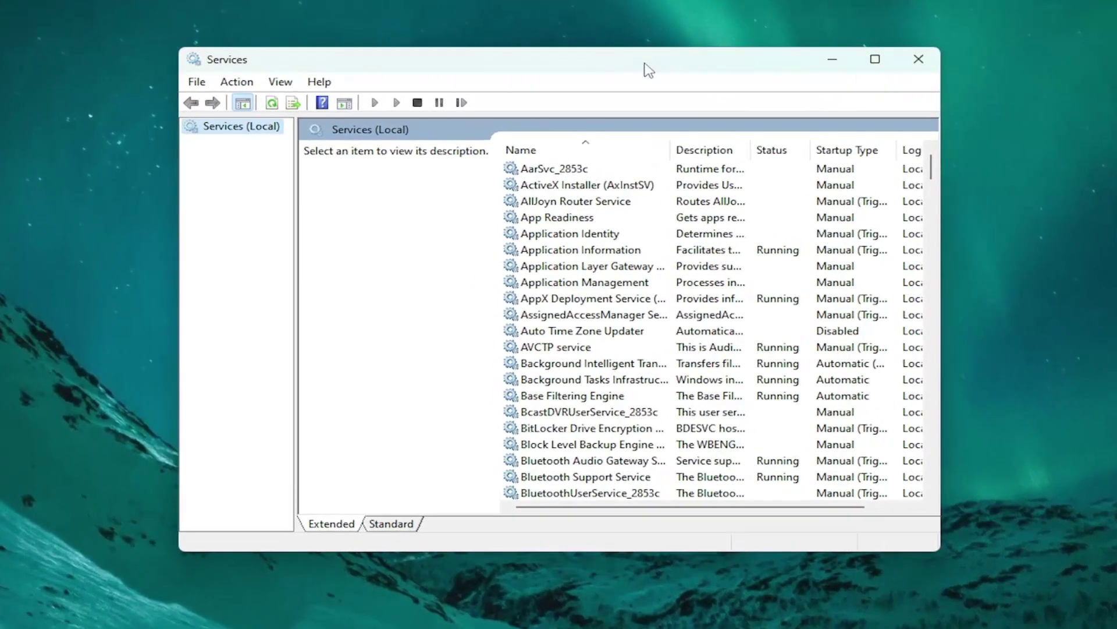
Find the Print Spooler service in the list and open its properties
{"action": "left_click_drag", "start_coordinate": [931, 175], "coordinate": [922, 335]}
{"action": "left_click", "coordinate": [546, 462]}
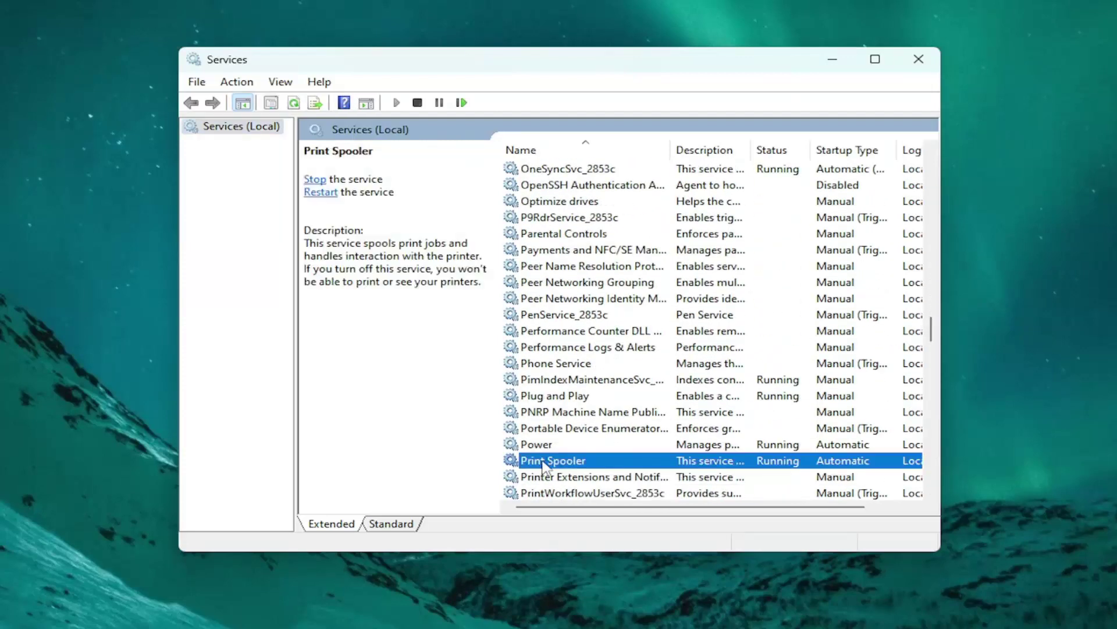
{"action": "double_click", "coordinate": [543, 462]}
Stop and restart the Print Spooler service, then confirm its properties with OK
{"action": "left_click", "coordinate": [493, 373]}
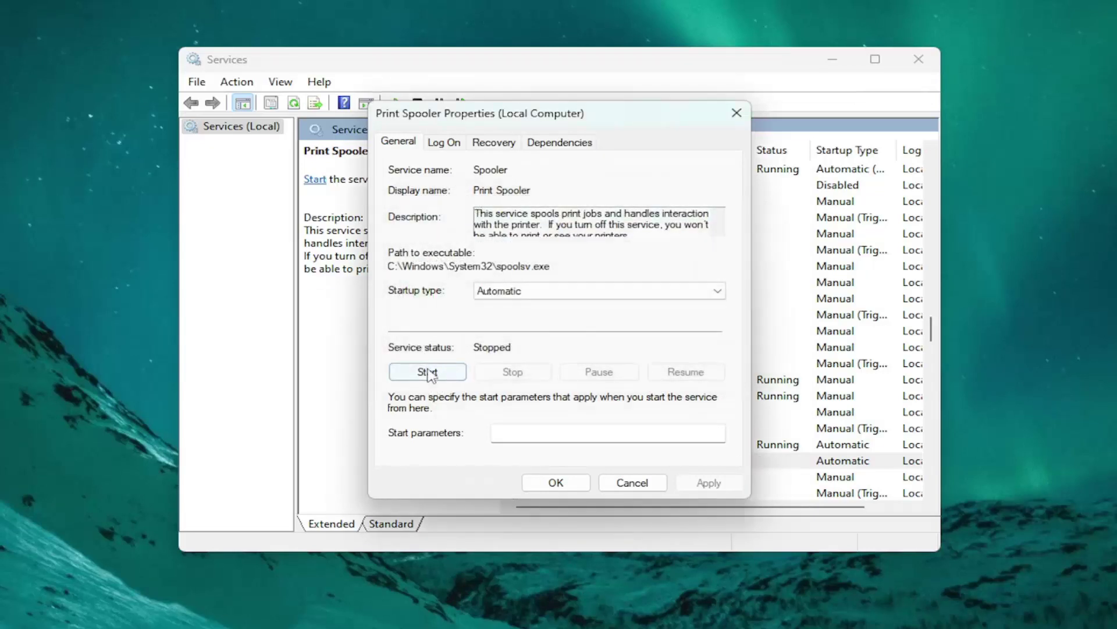
{"action": "left_click", "coordinate": [425, 374]}
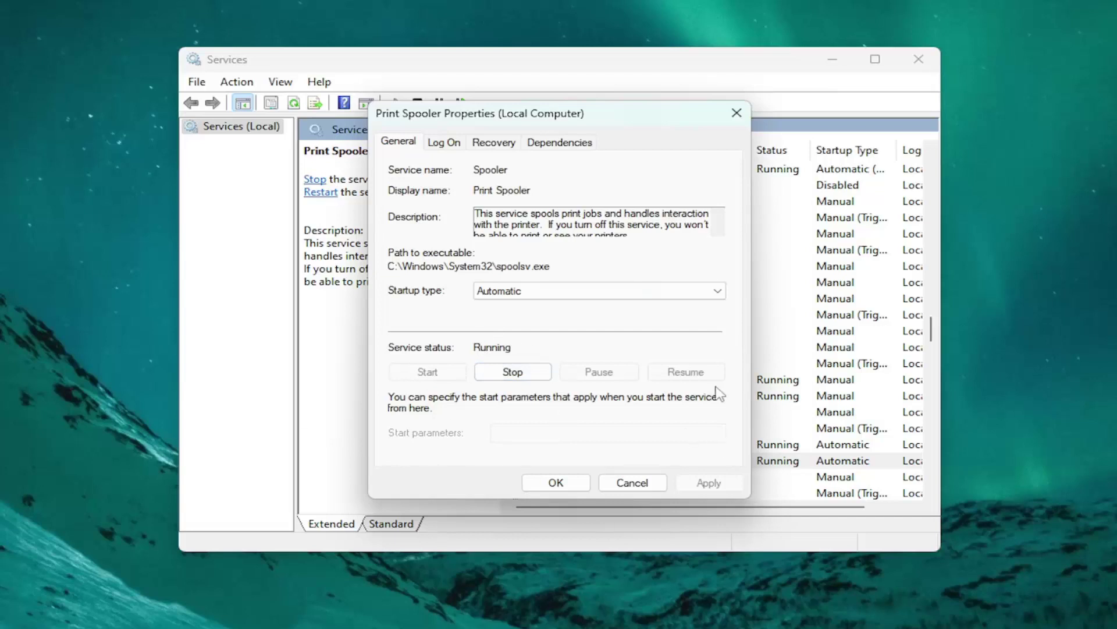
{"action": "left_click", "coordinate": [555, 483]}
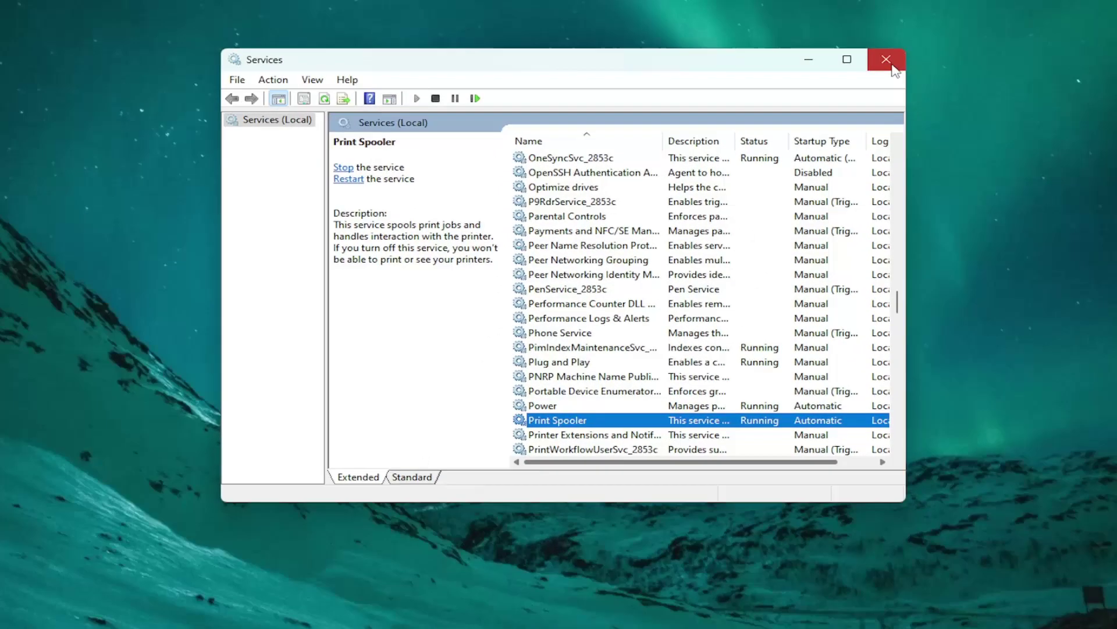
Close the Services console window
{"action": "left_click", "coordinate": [918, 58]}
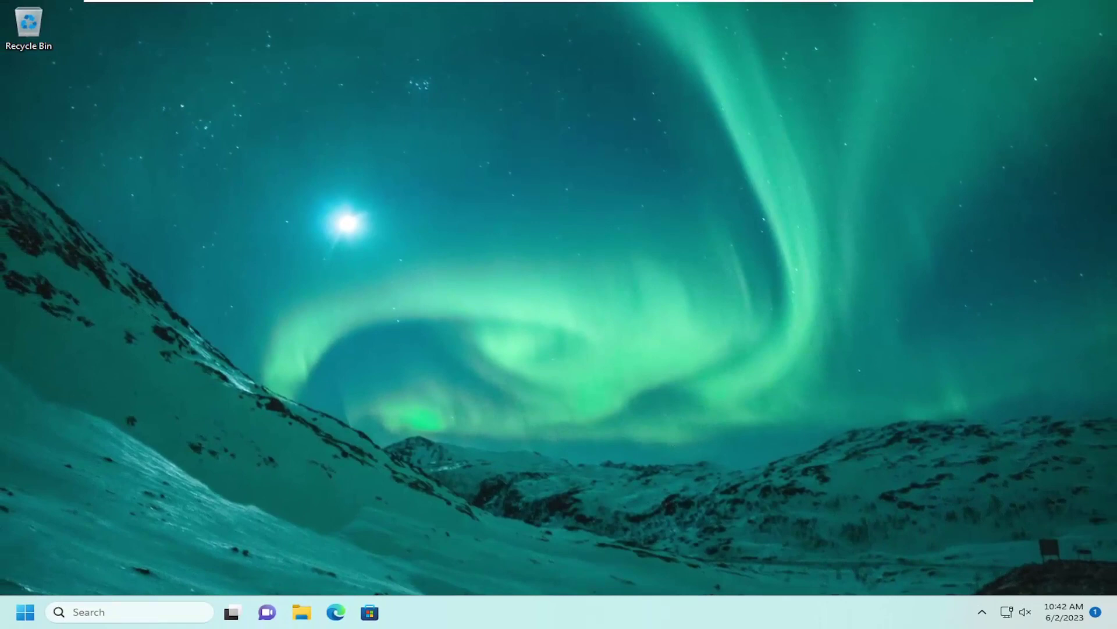